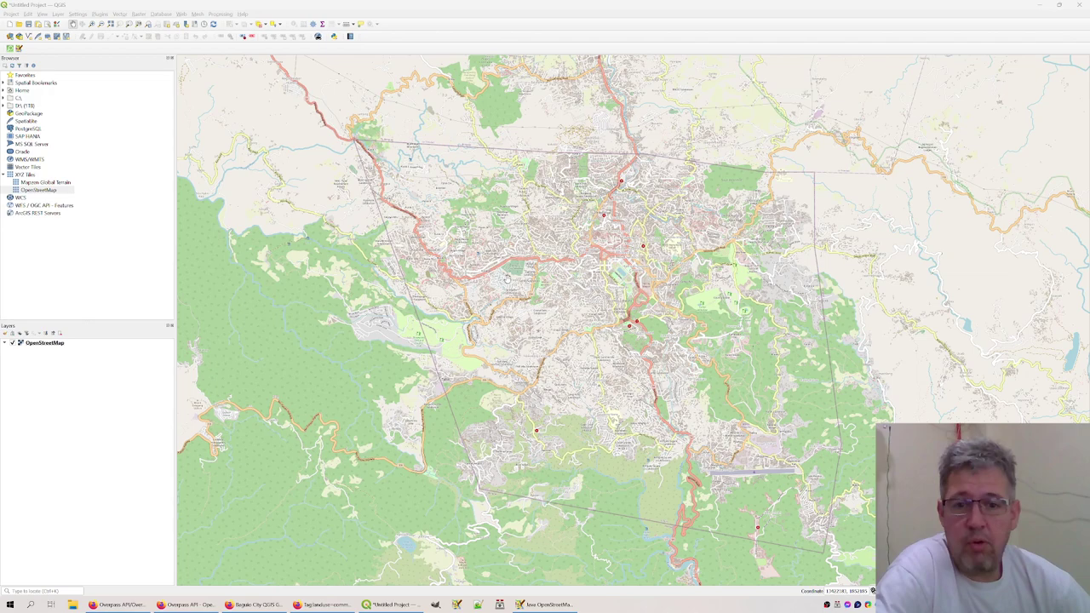
Zoom and pan the street map around nearby Baguio city blocks
{"action": "scroll", "coordinate": [508, 273], "scroll_direction": "up", "scroll_amount": 3}
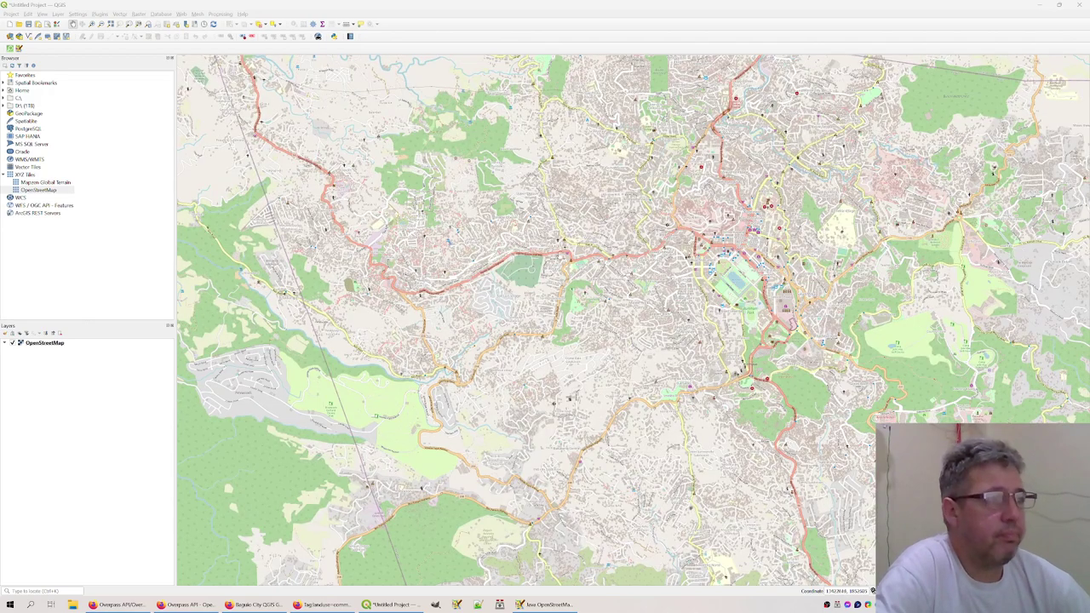
{"action": "scroll", "coordinate": [596, 260], "scroll_direction": "up", "scroll_amount": 4}
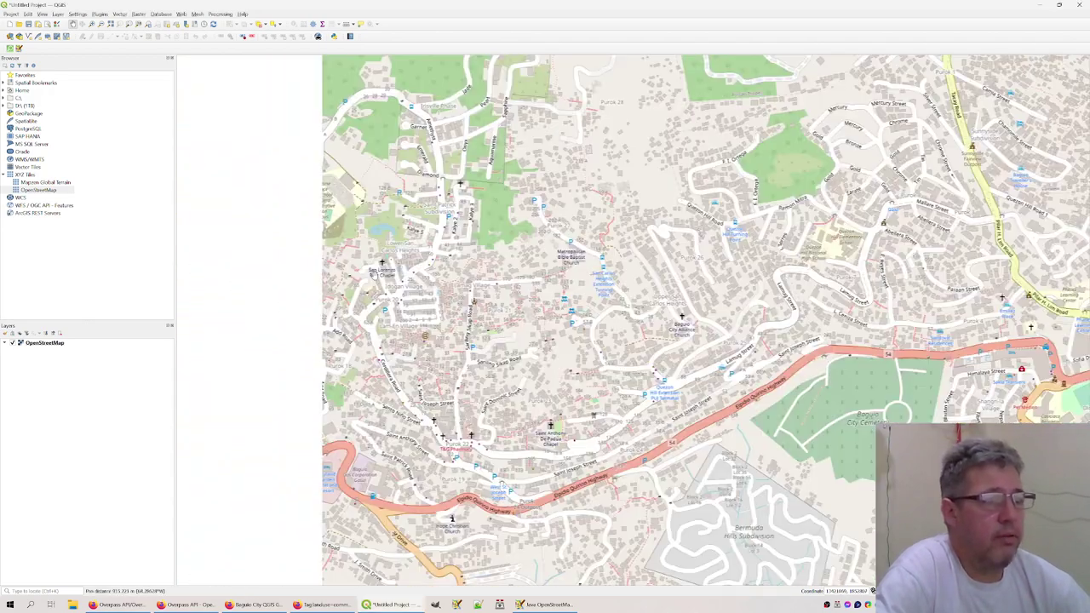
{"action": "scroll", "coordinate": [400, 285], "scroll_direction": "up", "scroll_amount": 2}
{"action": "scroll", "coordinate": [400, 285], "scroll_direction": "up", "scroll_amount": 2}
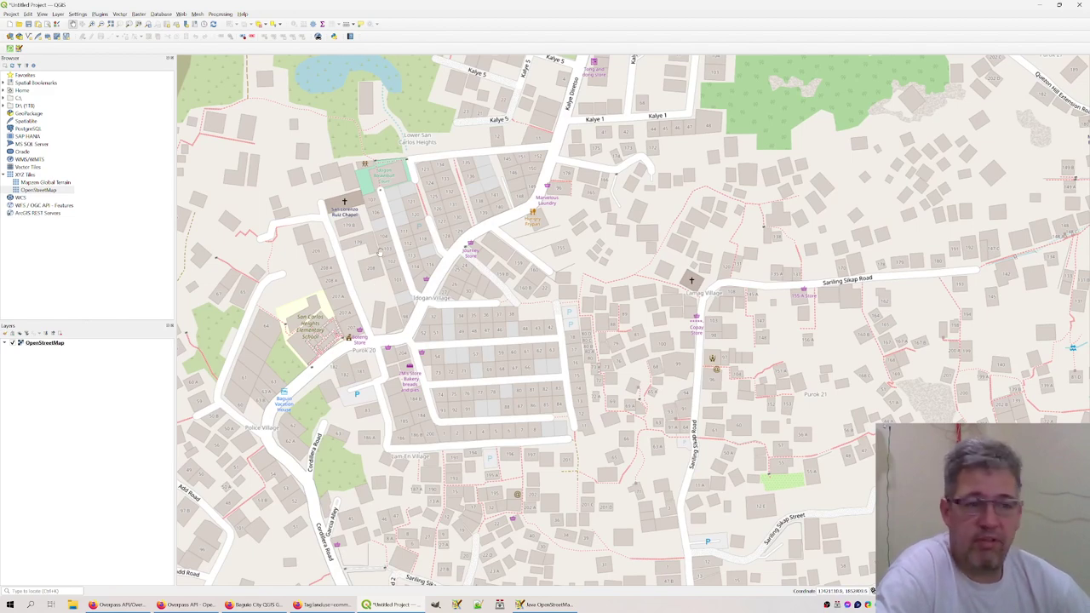
{"action": "left_click_drag", "start_coordinate": [645, 562], "coordinate": [596, 473]}
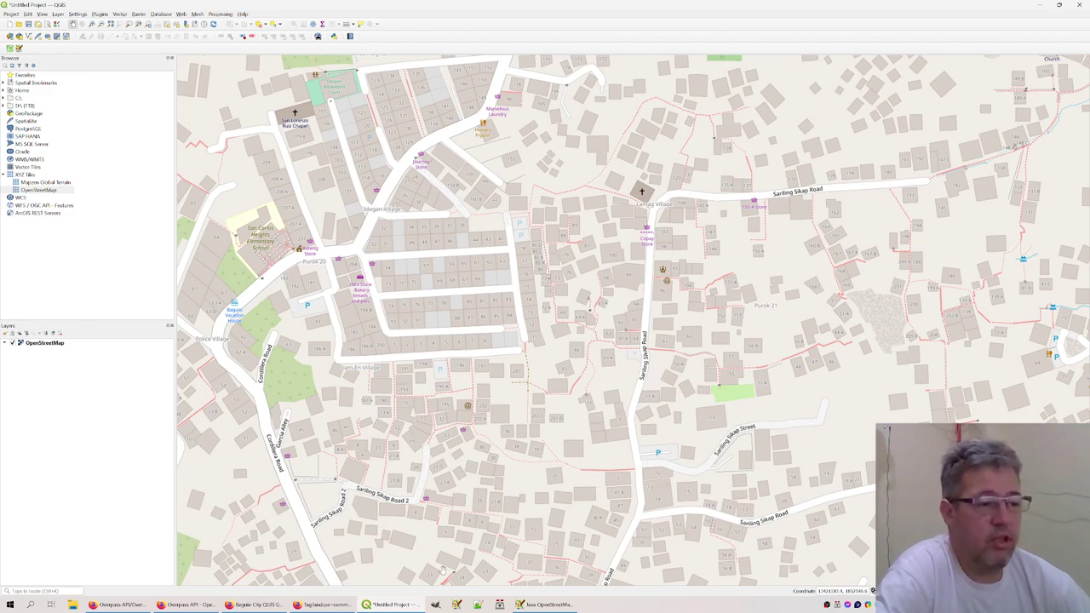
{"action": "scroll", "coordinate": [442, 561], "scroll_direction": "down", "scroll_amount": 5}
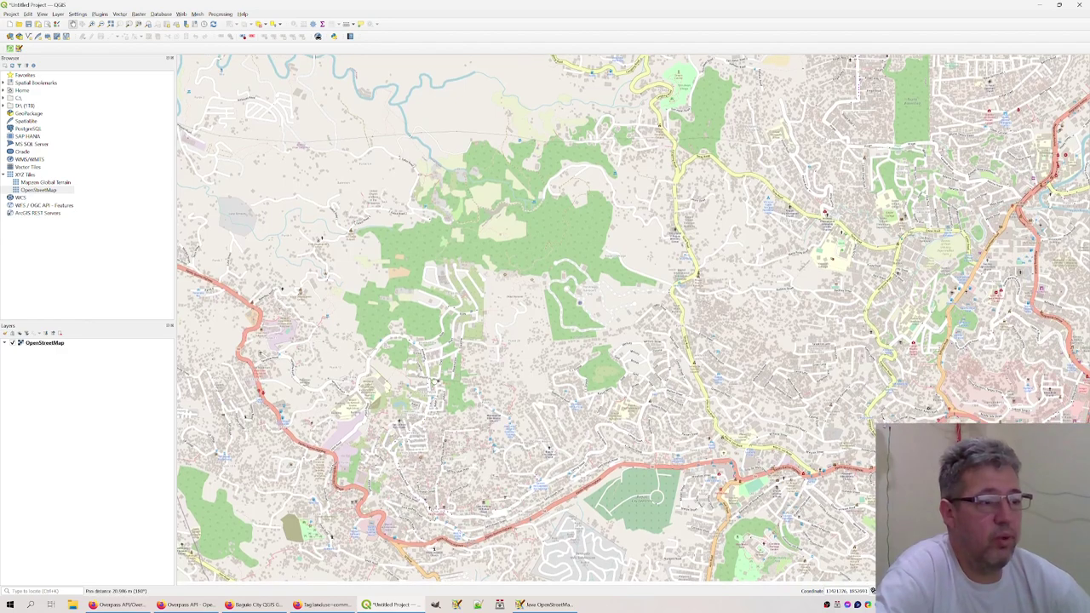
{"action": "left_click_drag", "start_coordinate": [441, 562], "coordinate": [417, 437]}
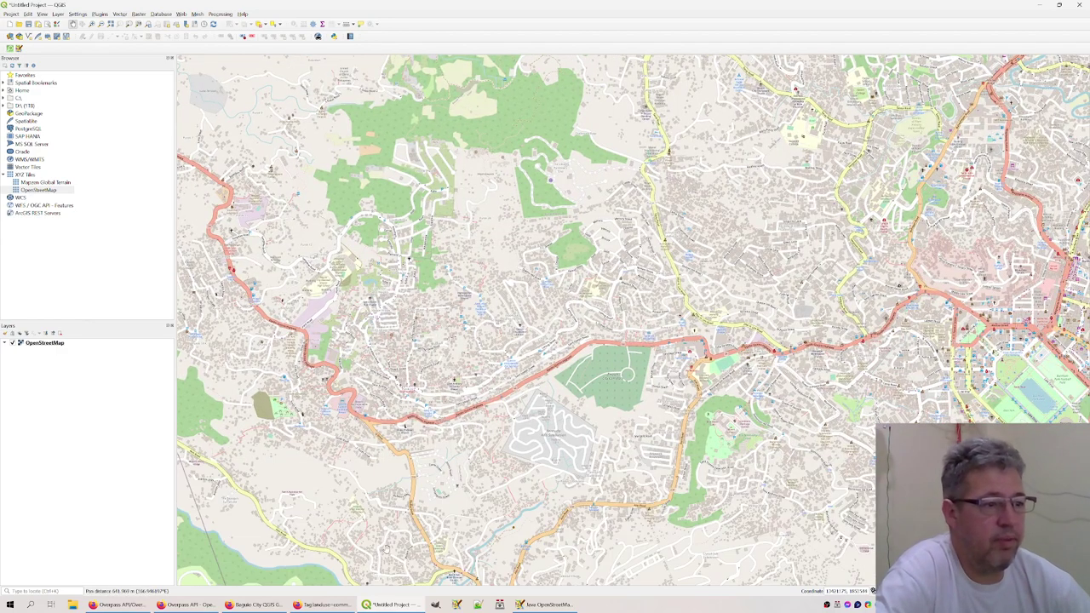
{"action": "scroll", "coordinate": [410, 342], "scroll_direction": "down", "scroll_amount": 3}
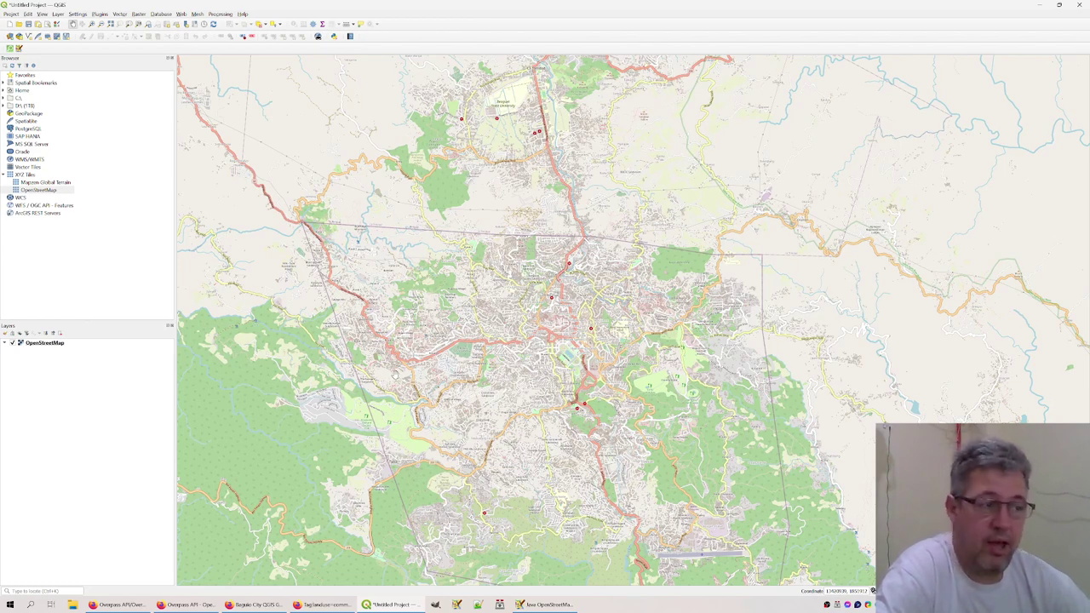
Run a QuickOSM query for key addr:housenumber in baguio
{"action": "left_click", "coordinate": [120, 14]}
{"action": "mouse_move", "coordinate": [127, 23]}
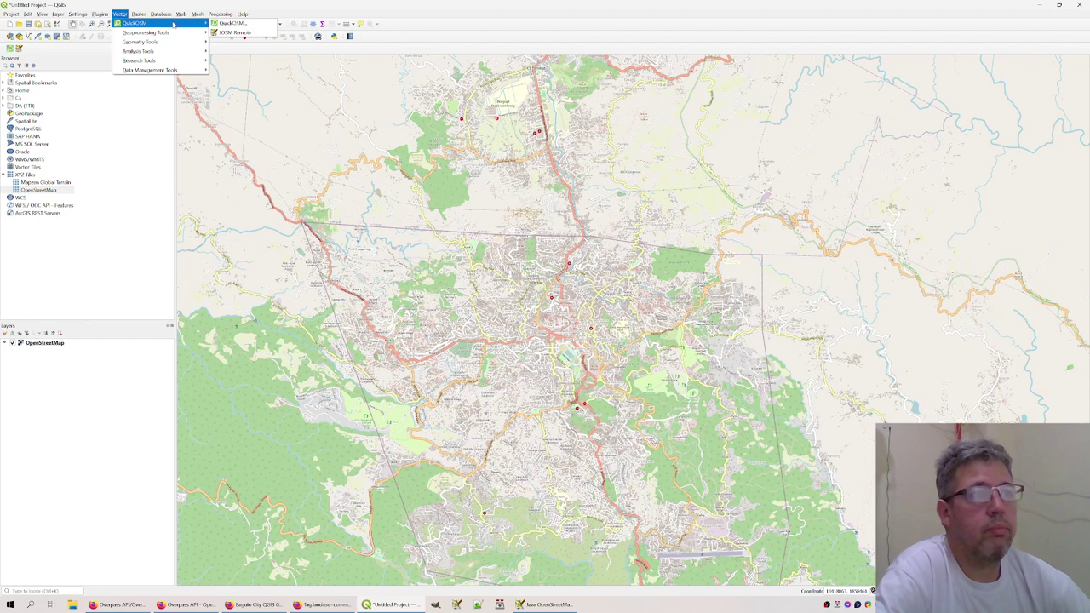
{"action": "key", "text": "Escape"}
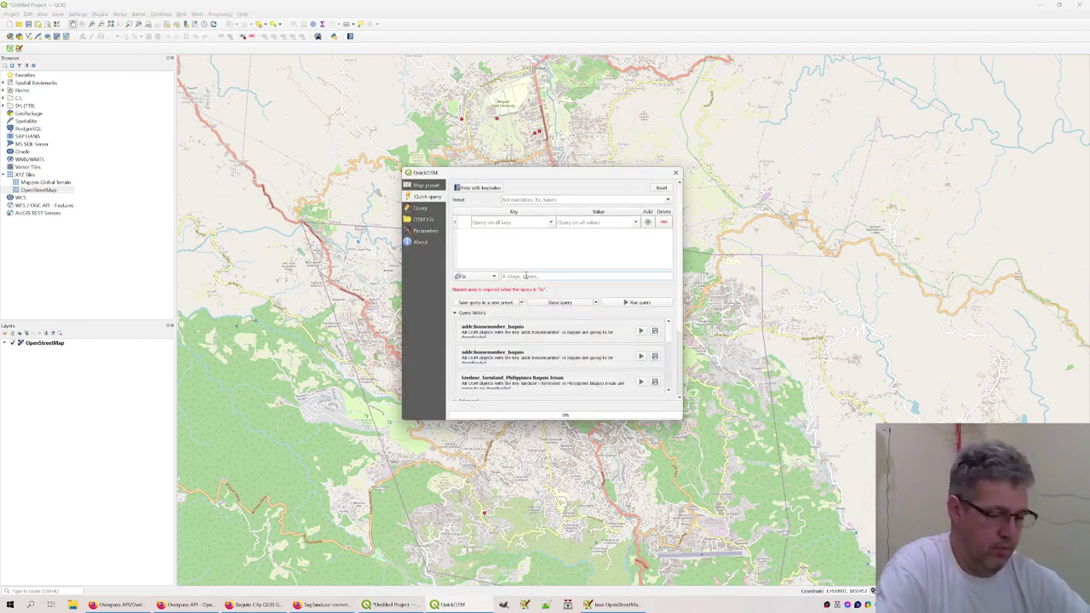
{"action": "left_click", "coordinate": [527, 276]}
{"action": "type", "text": "baguio"}
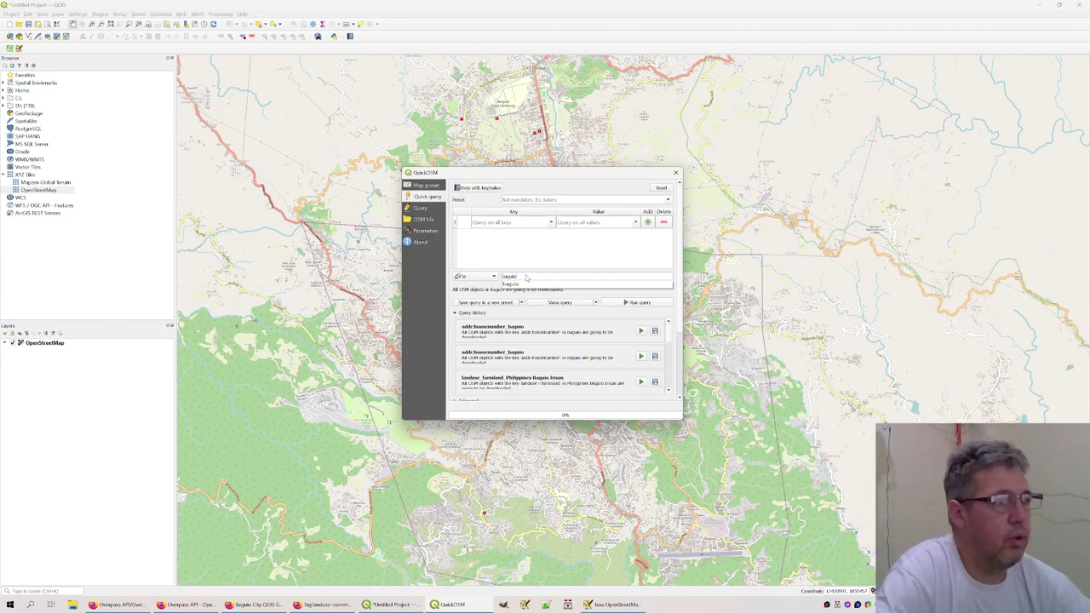
{"action": "left_click", "coordinate": [531, 286]}
{"action": "left_click", "coordinate": [510, 221]}
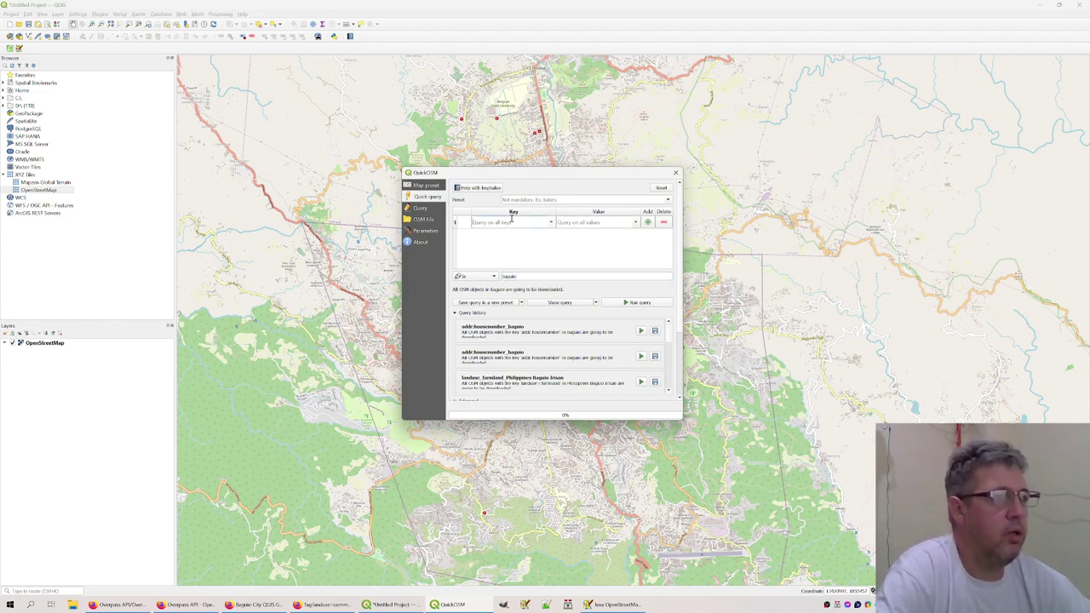
{"action": "type", "text": "addr:"}
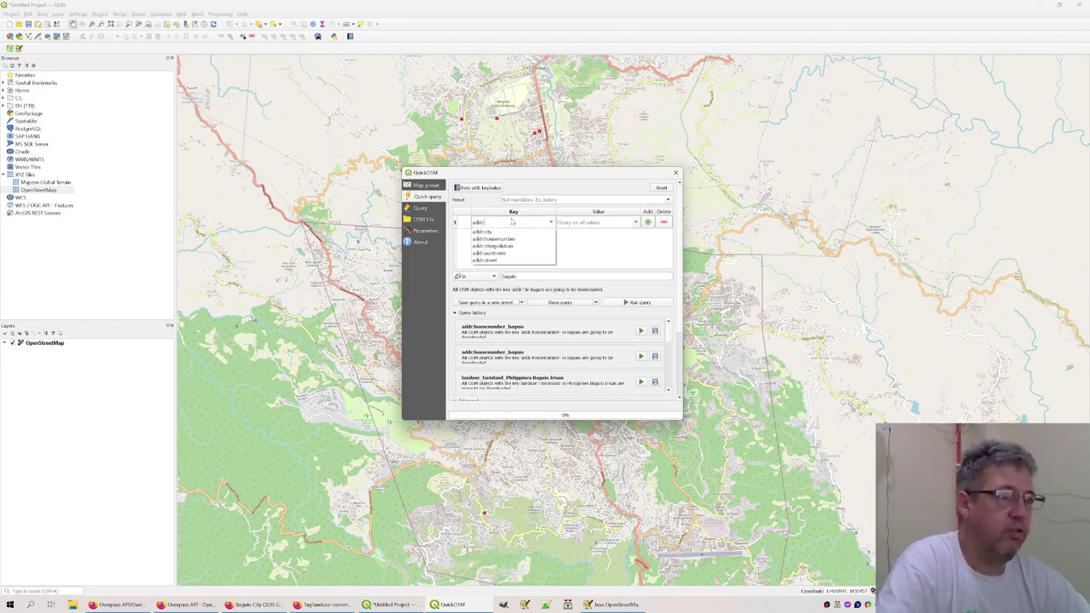
{"action": "type", "text": "house"}
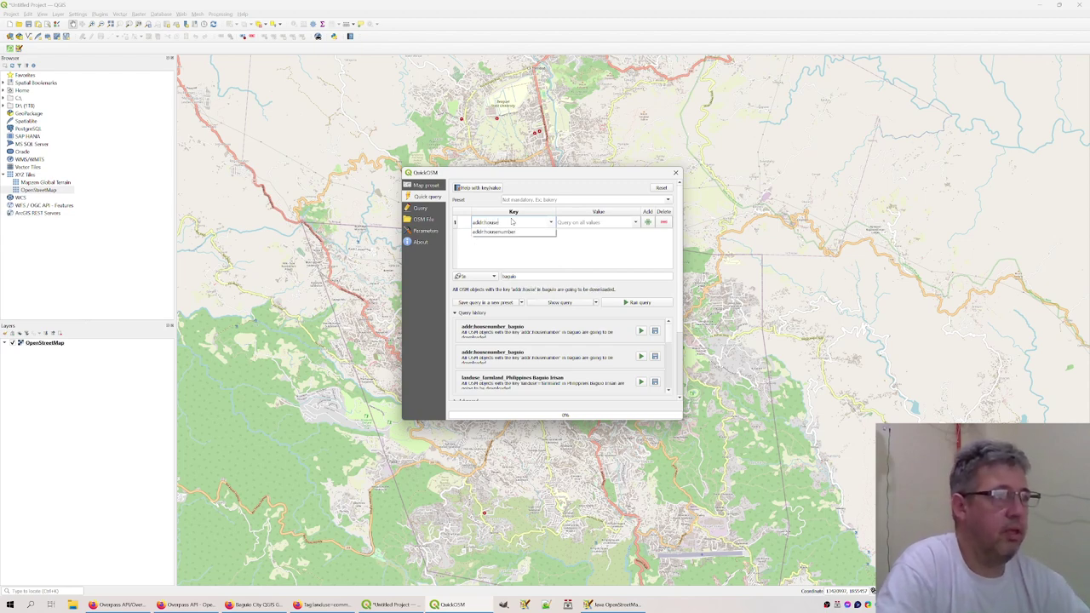
{"action": "key", "text": "Down"}
{"action": "key", "text": "Return"}
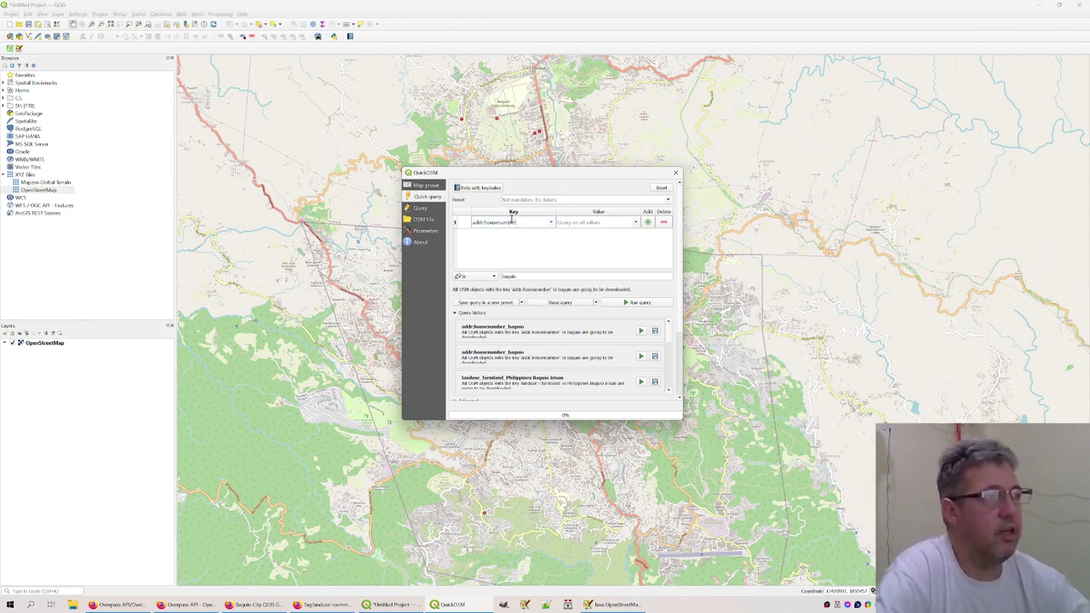
{"action": "left_click", "coordinate": [627, 304]}
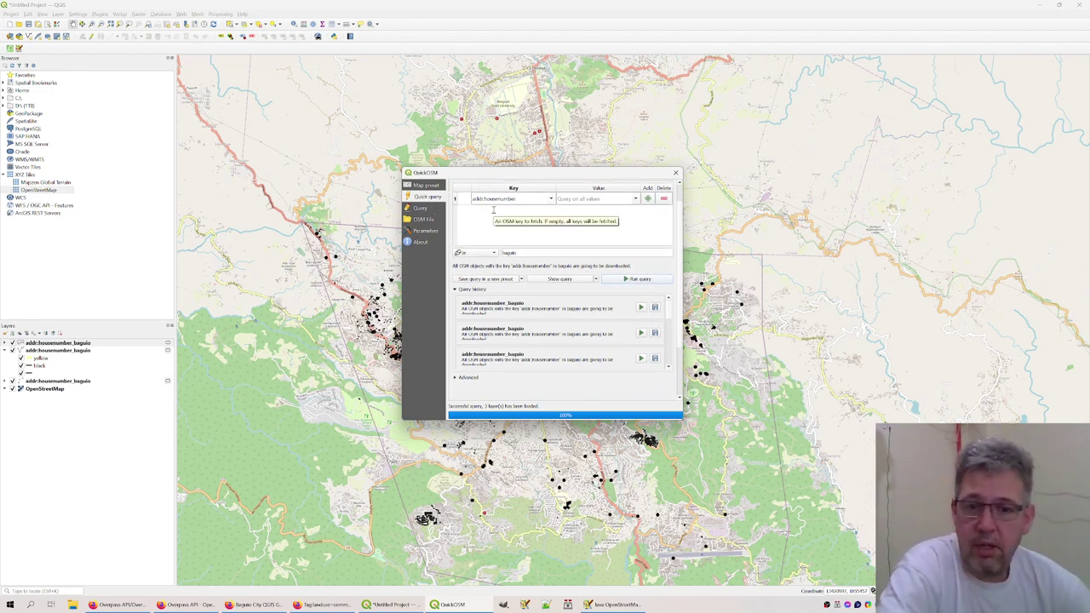
Close QuickOSM, select the top layer, and collapse the second layer's style entries
{"action": "left_click", "coordinate": [675, 174]}
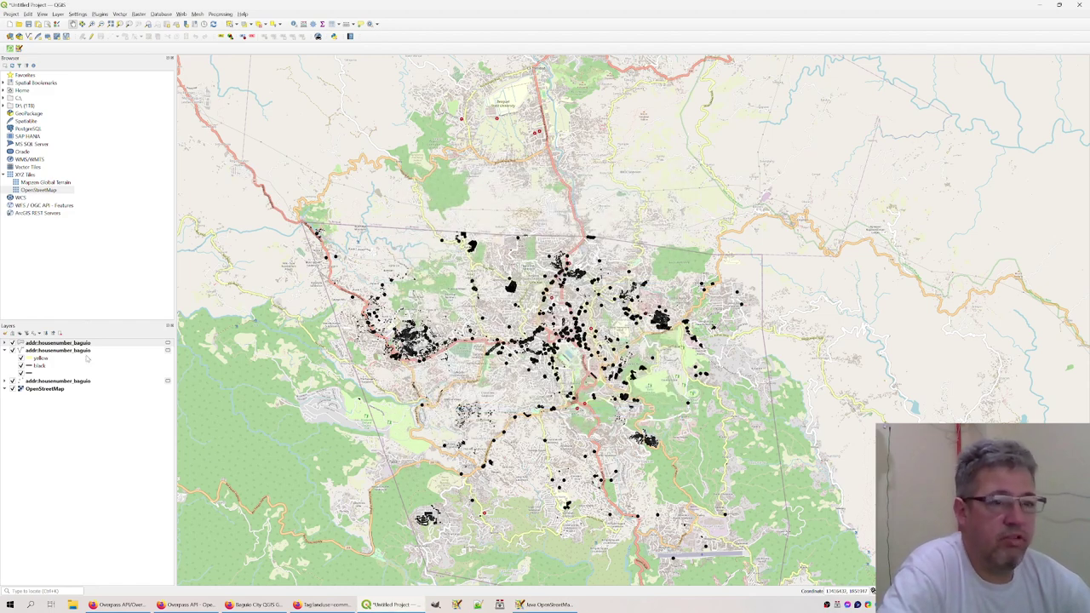
{"action": "left_click", "coordinate": [17, 344]}
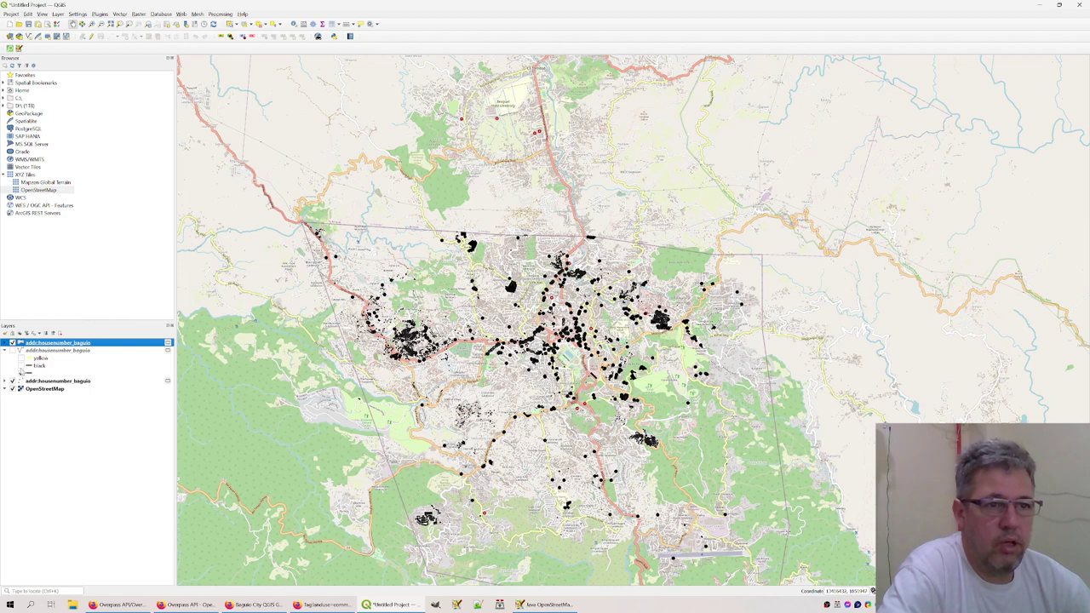
{"action": "left_click", "coordinate": [11, 351]}
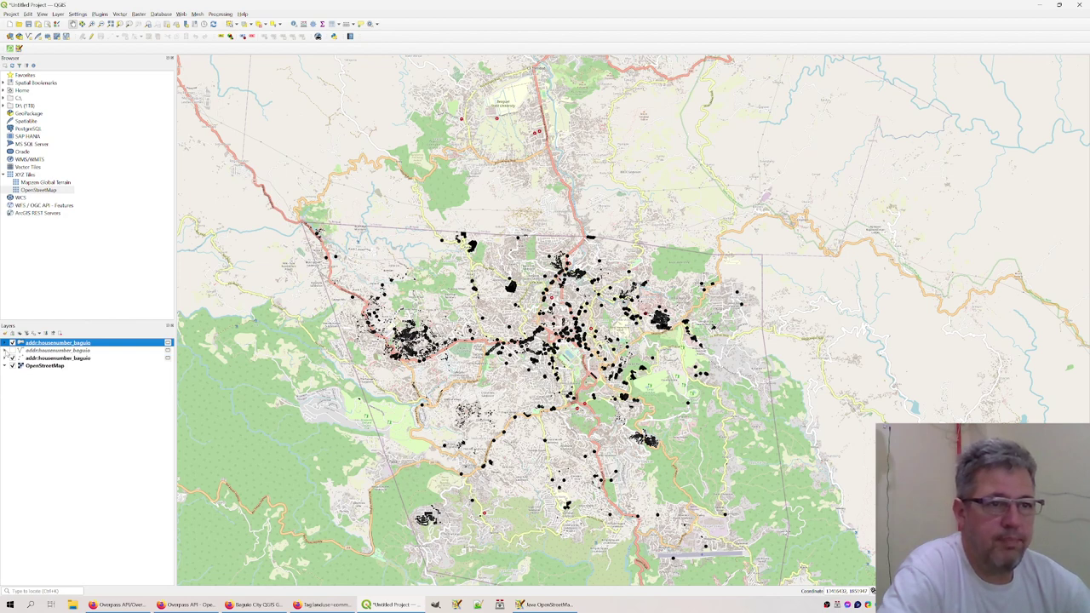
{"action": "left_click_drag", "start_coordinate": [479, 417], "coordinate": [425, 365]}
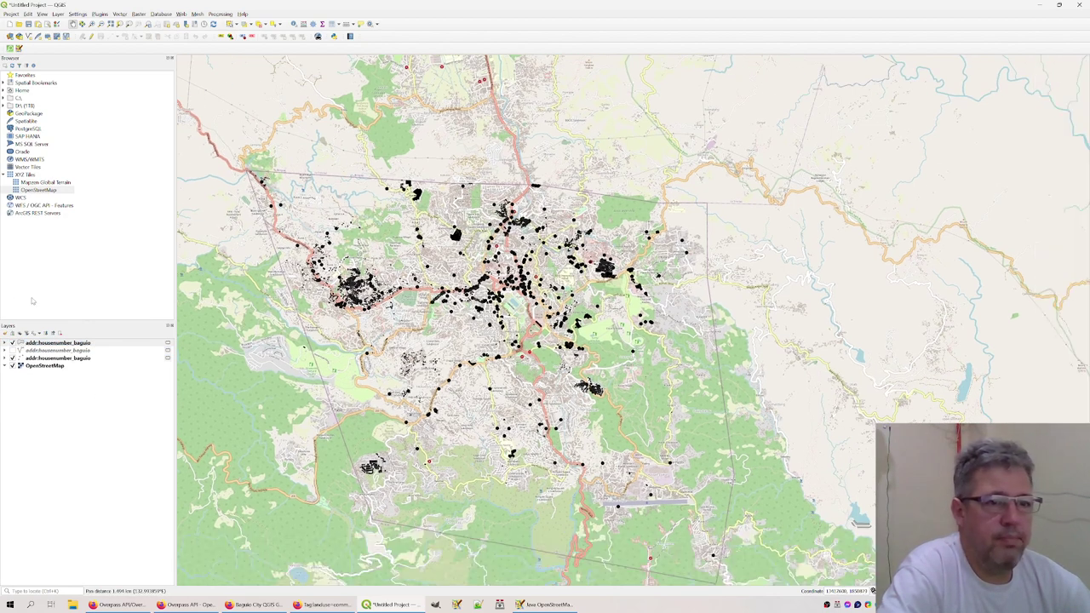
Toggle the top and third addr:housenumber_baguio layers off and on to compare, leaving all visible
{"action": "left_click", "coordinate": [12, 343]}
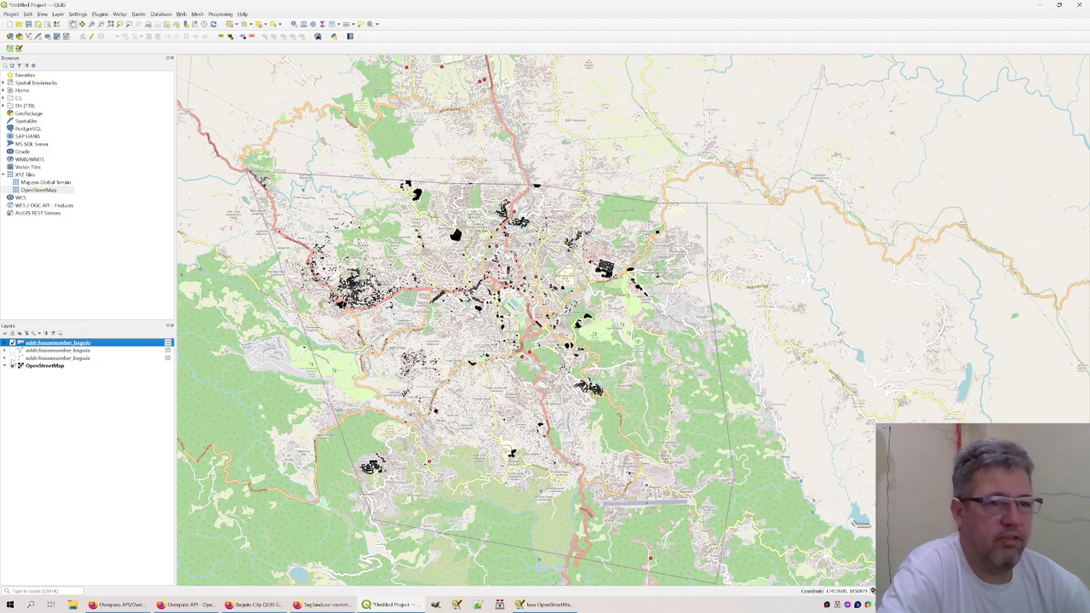
{"action": "left_click", "coordinate": [12, 357]}
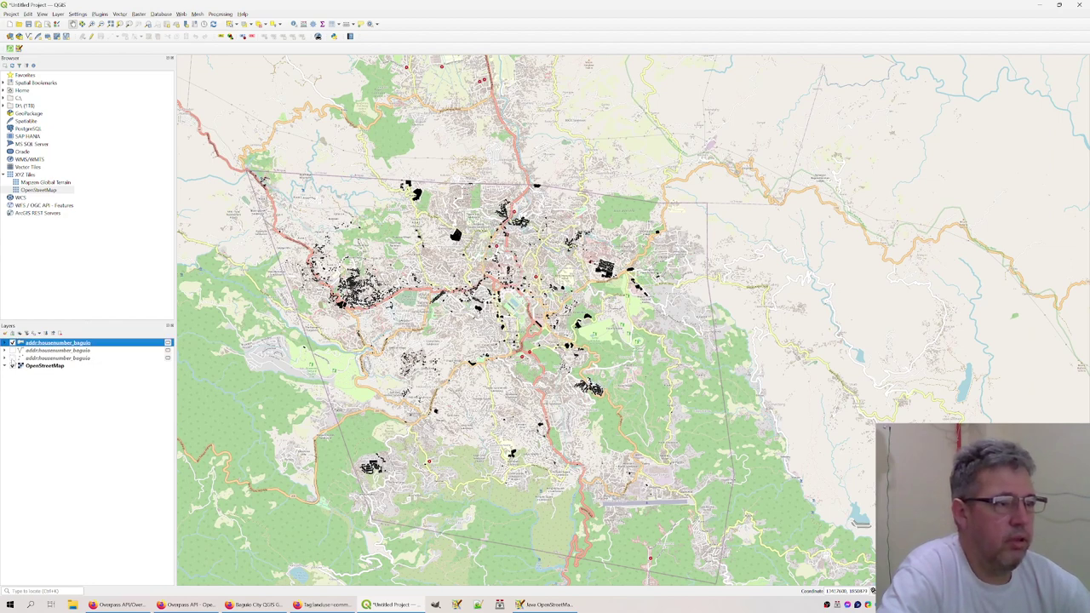
{"action": "left_click", "coordinate": [12, 357]}
{"action": "left_click", "coordinate": [12, 342]}
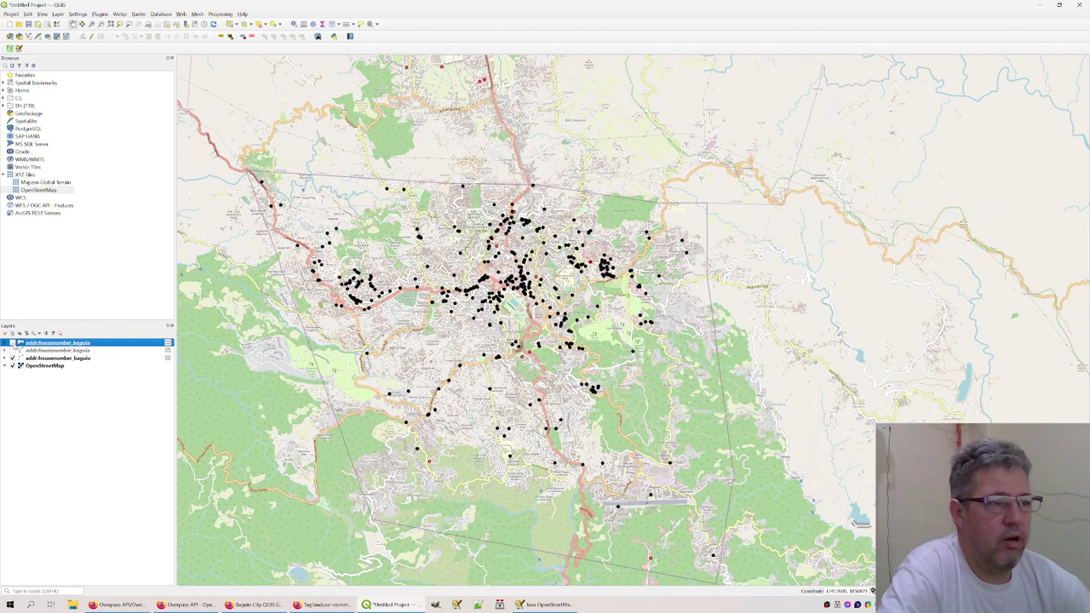
{"action": "left_click", "coordinate": [12, 343]}
{"action": "left_click", "coordinate": [12, 342]}
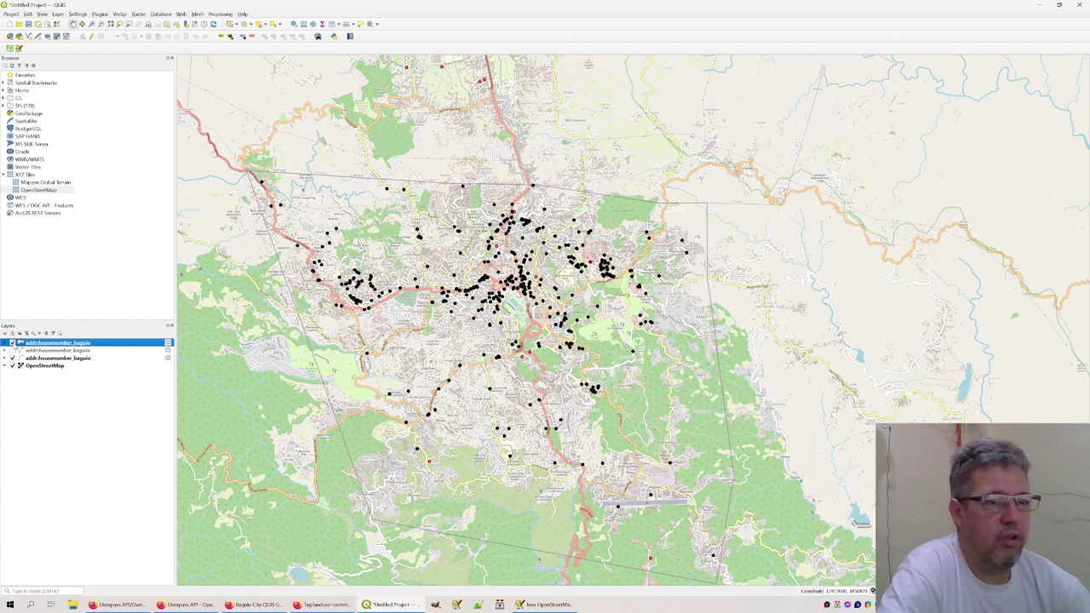
{"action": "left_click", "coordinate": [12, 343]}
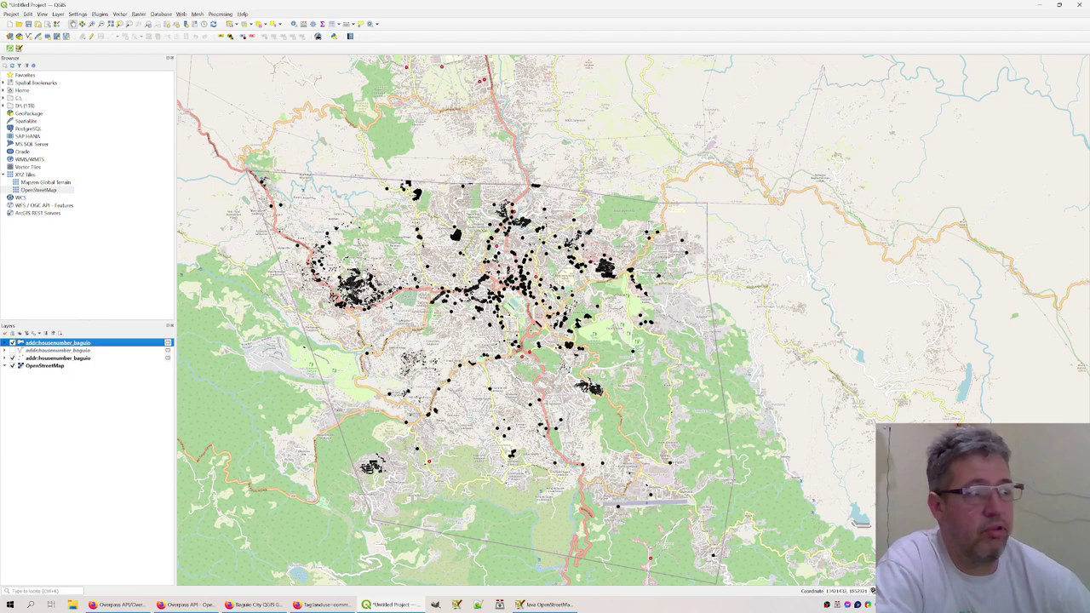
Zoom in and pan to frame the dense western cluster of black house-number buildings
{"action": "scroll", "coordinate": [362, 282], "scroll_direction": "up", "scroll_amount": 3}
{"action": "scroll", "coordinate": [358, 273], "scroll_direction": "up", "scroll_amount": 2}
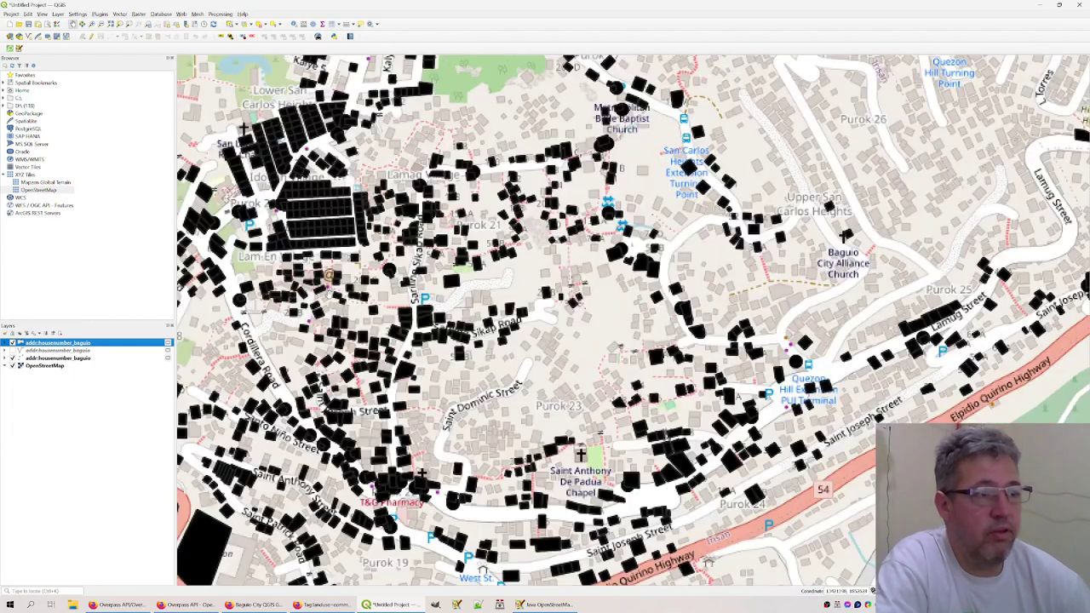
{"action": "left_click_drag", "start_coordinate": [362, 281], "coordinate": [509, 276]}
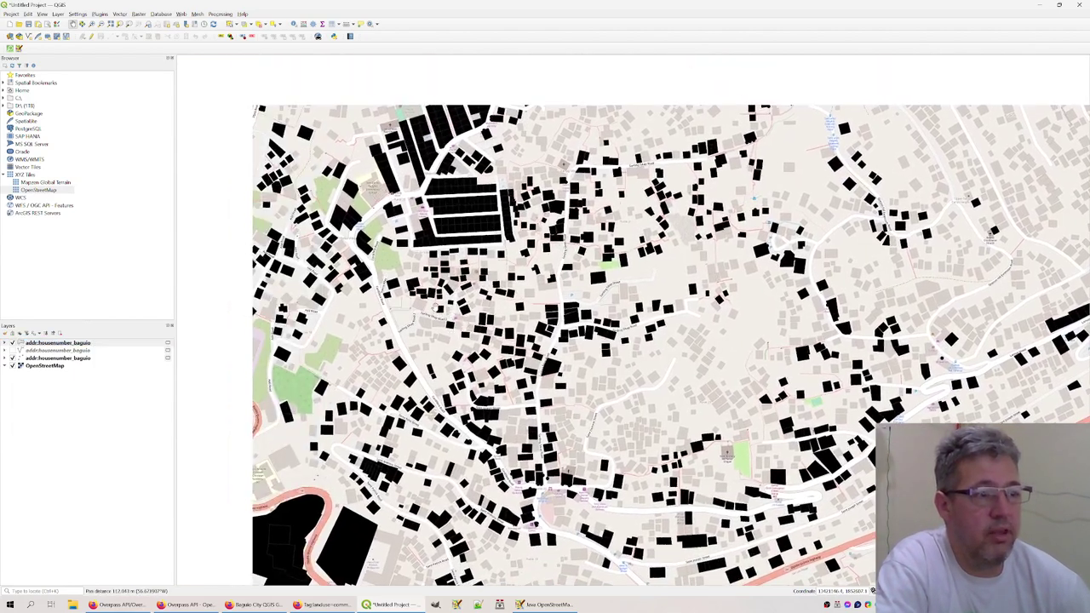